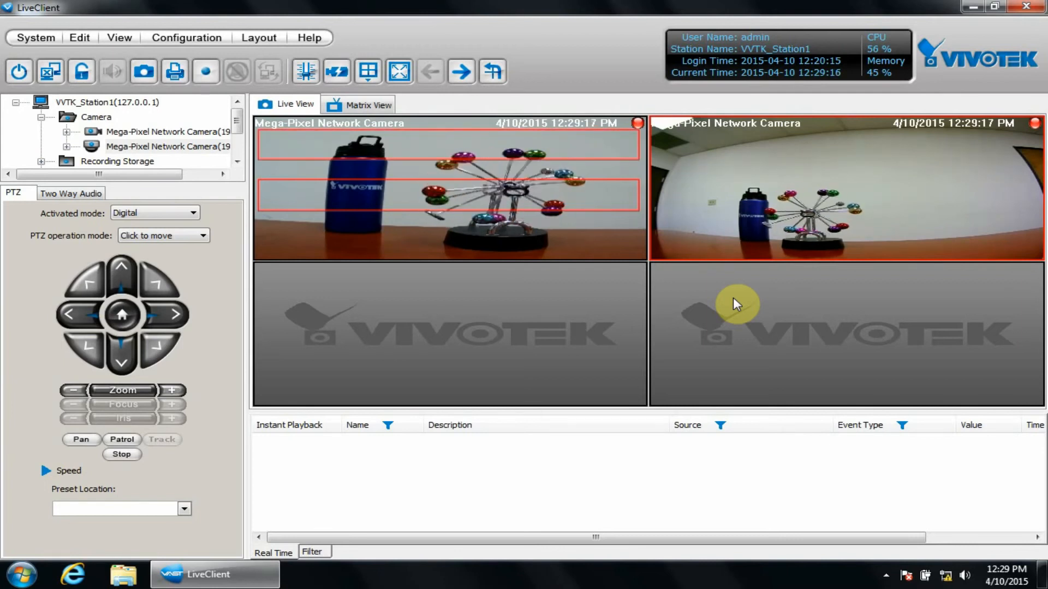
# - Configure the client snapshot settings with JPEG format, recompression quality 90 and the Desktop as the output folder
pyautogui.click(202, 39)
pyautogui.moveTo(226, 197)
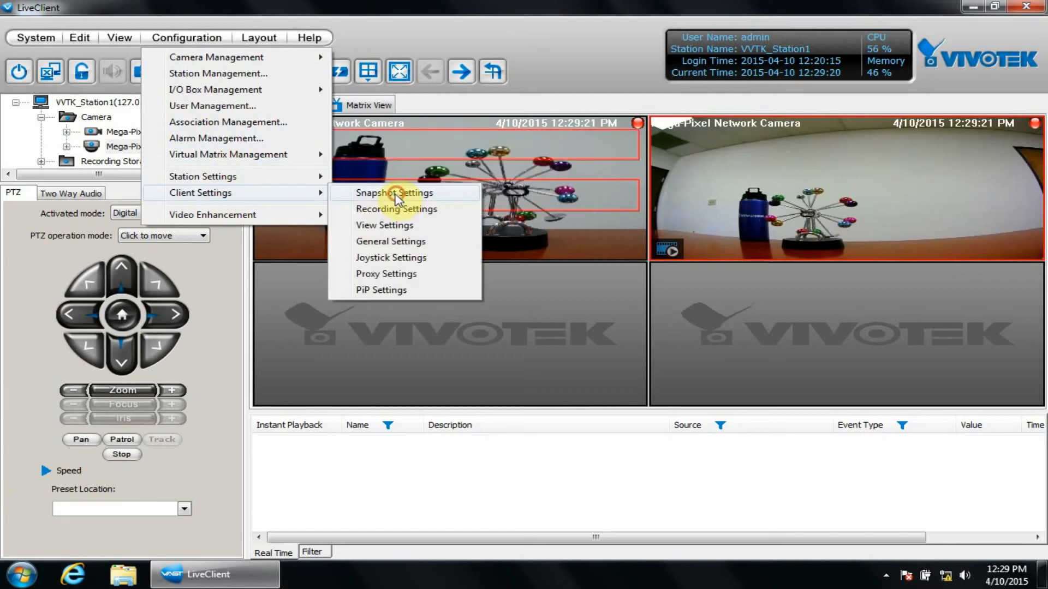
pyautogui.click(395, 195)
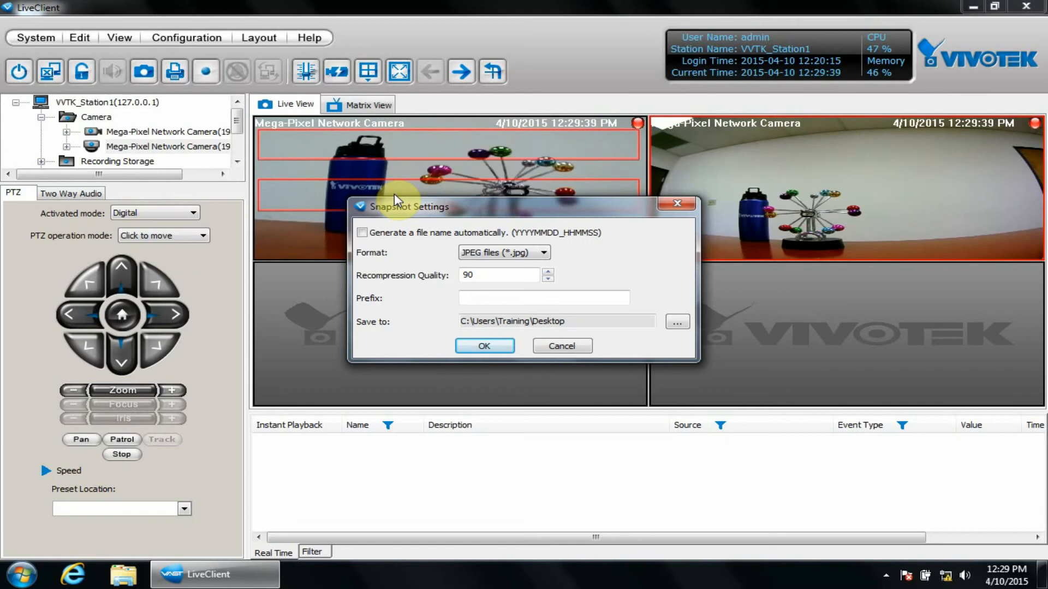
pyautogui.click(509, 253)
pyautogui.click(507, 276)
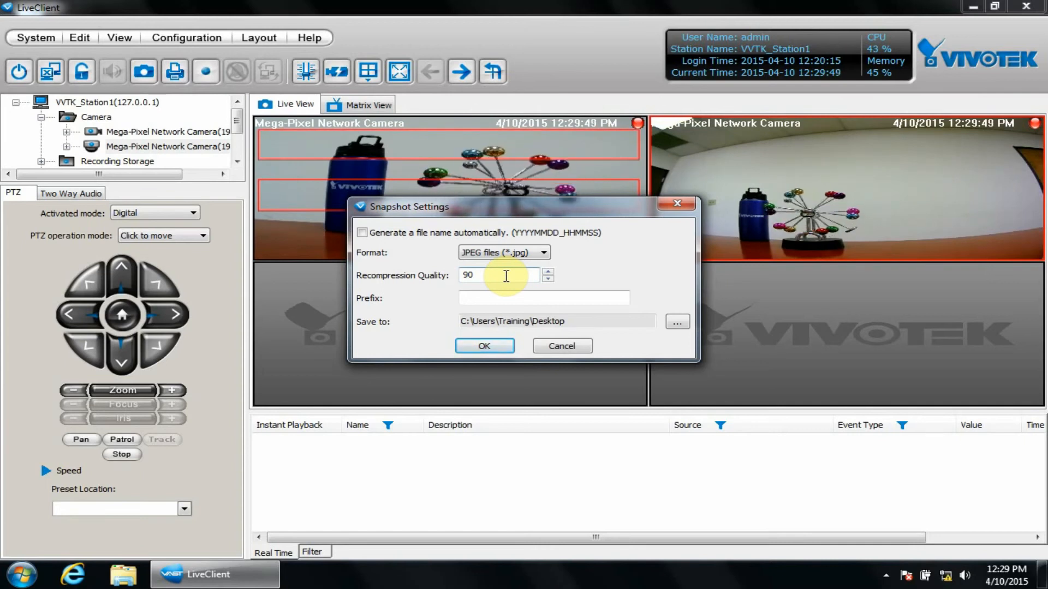
pyautogui.click(675, 323)
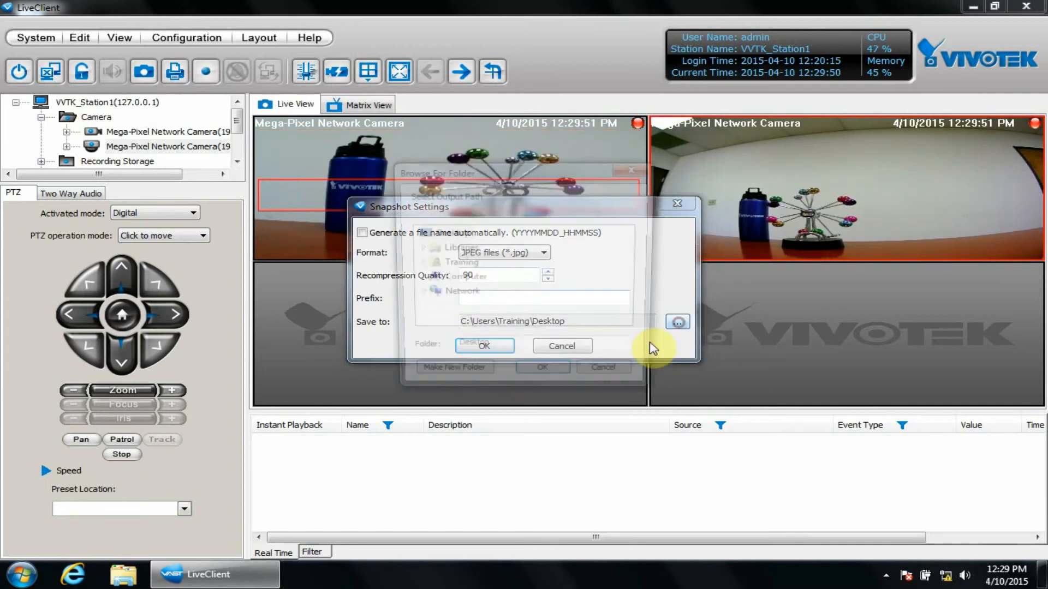
pyautogui.click(540, 378)
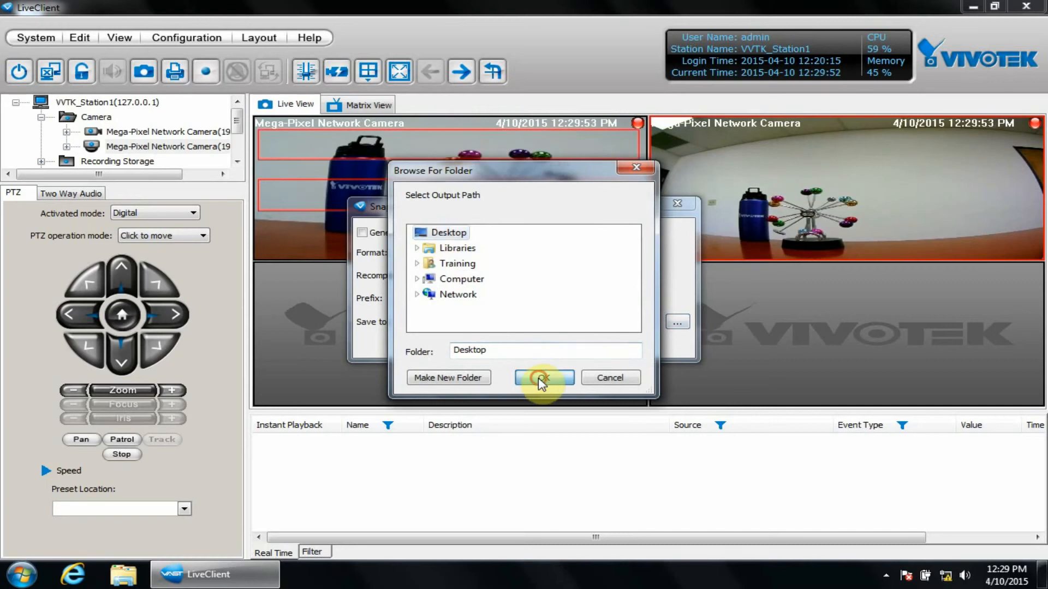
pyautogui.click(501, 344)
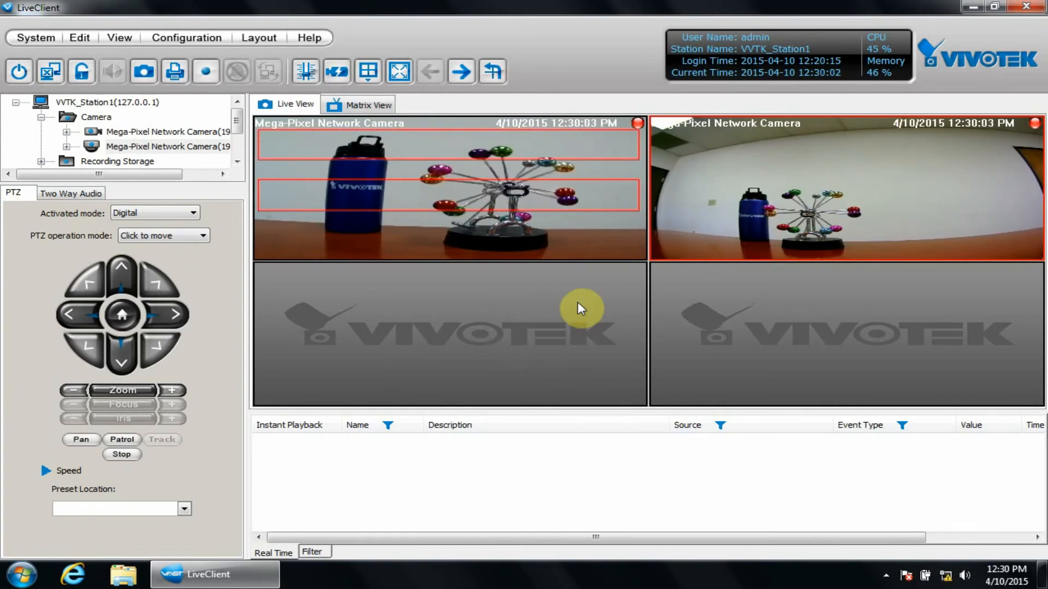
# - Take a snapshot of the first camera's live view and save it to the Desktop as "training video snapshot2"
pyautogui.click(567, 232)
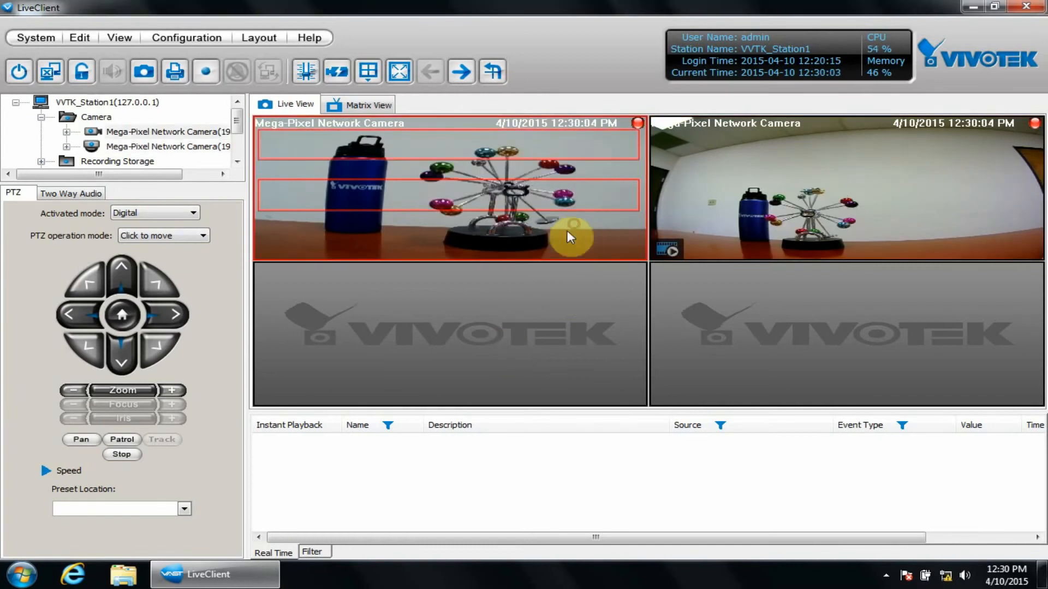
pyautogui.click(144, 72)
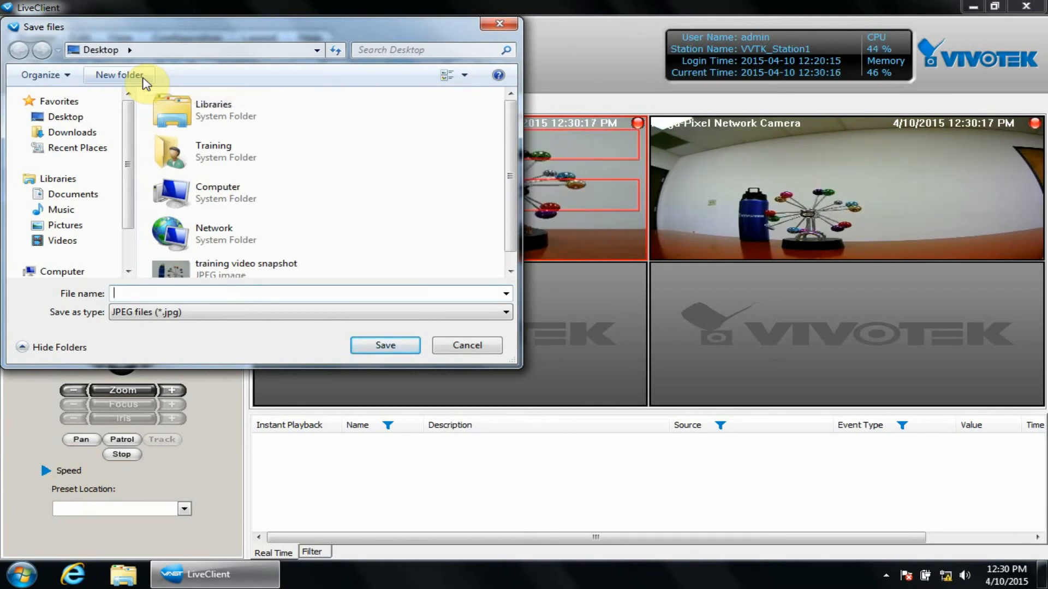
pyautogui.write('training vi')
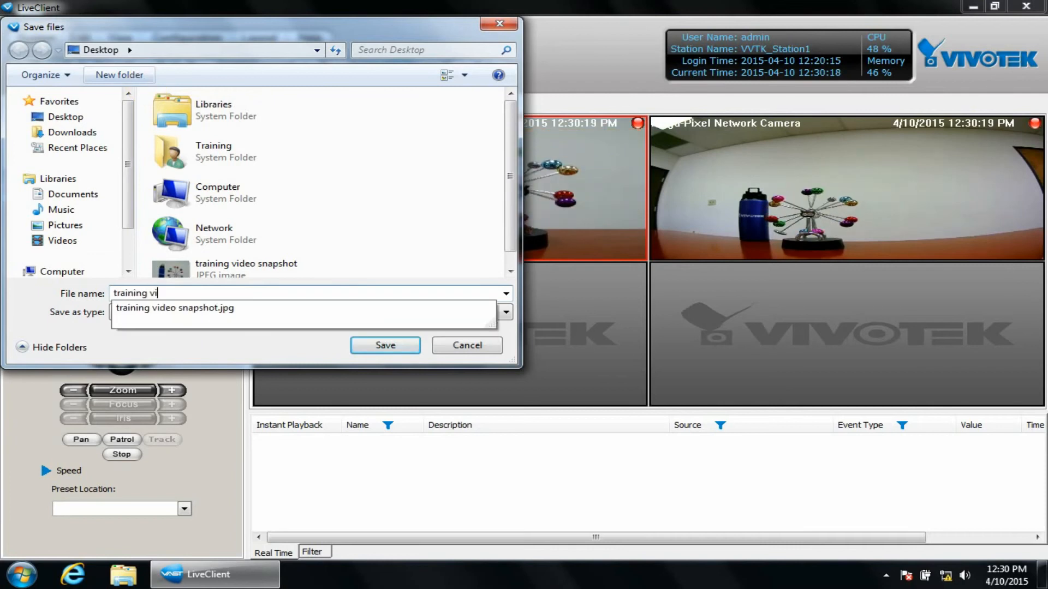
pyautogui.write('deo snapshot2')
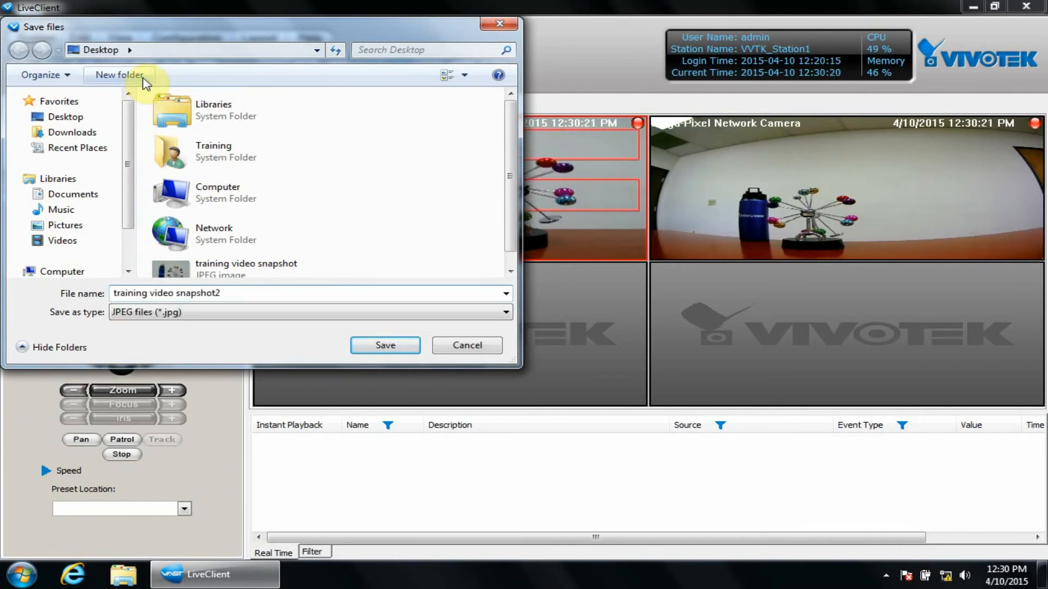
pyautogui.press('Return')
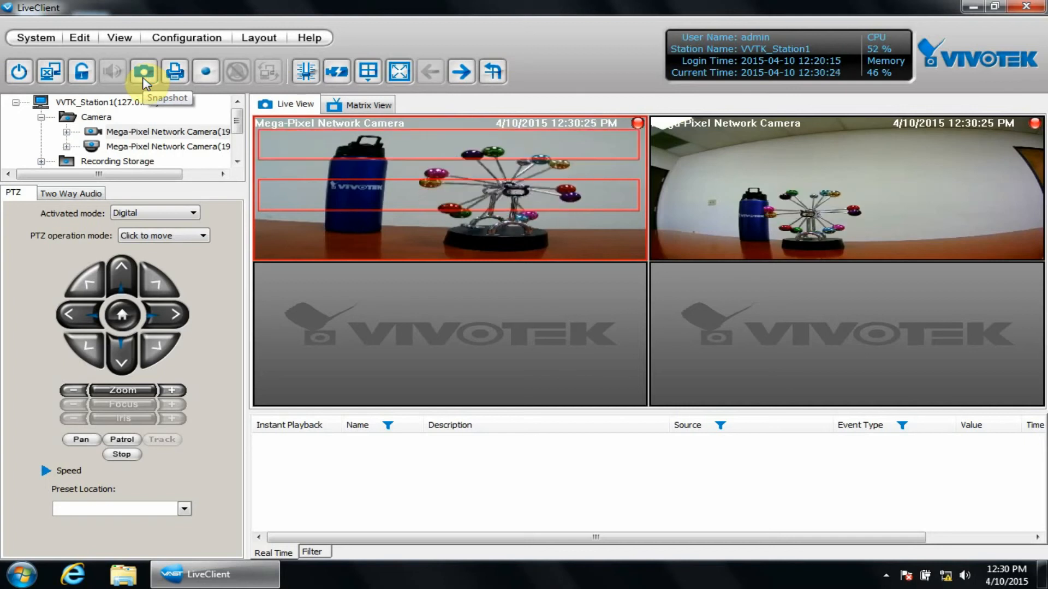
# - View the "training video snapshot2" image from the Windows desktop, close it and return to LiveClient
pyautogui.click(1042, 575)
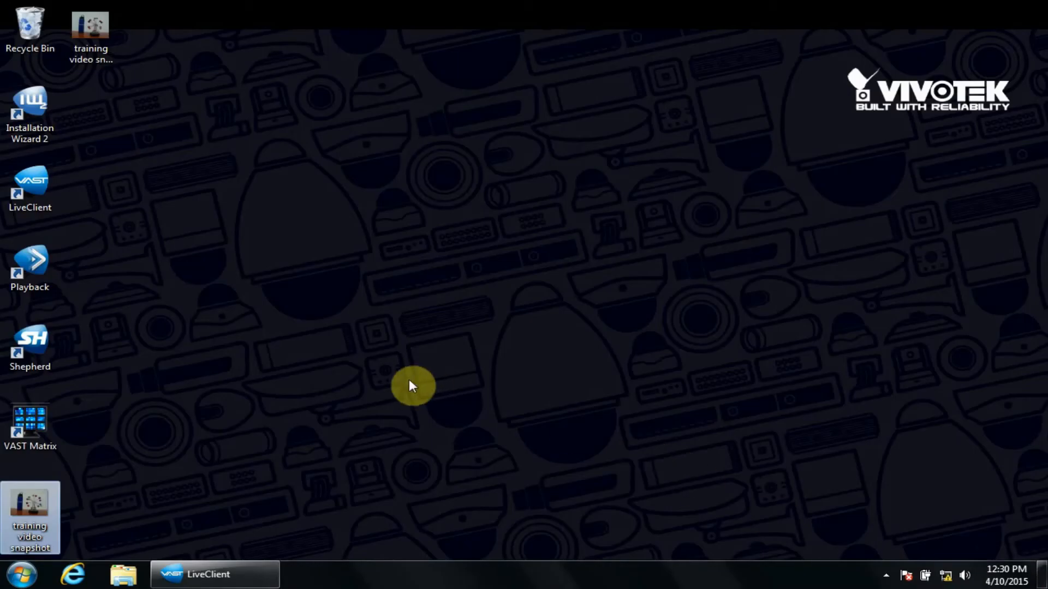
pyautogui.click(81, 37)
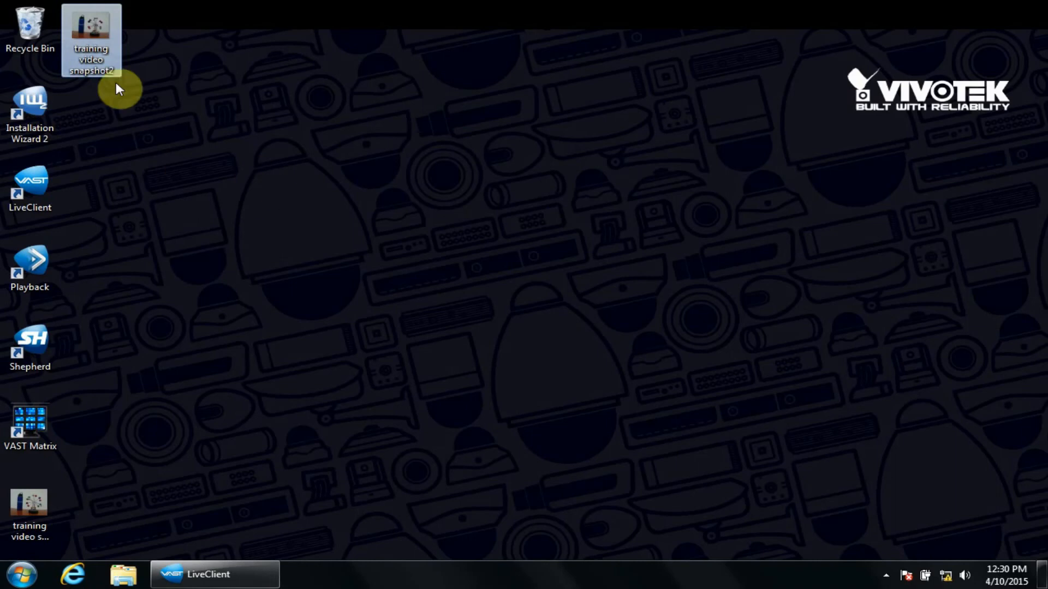
pyautogui.doubleClick(101, 45)
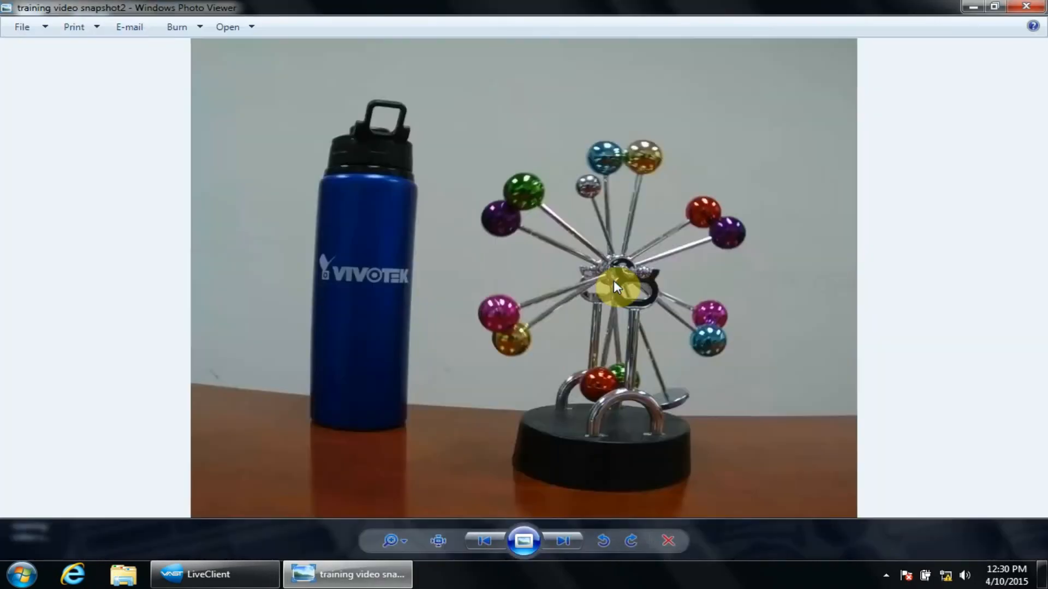
pyautogui.click(1031, 6)
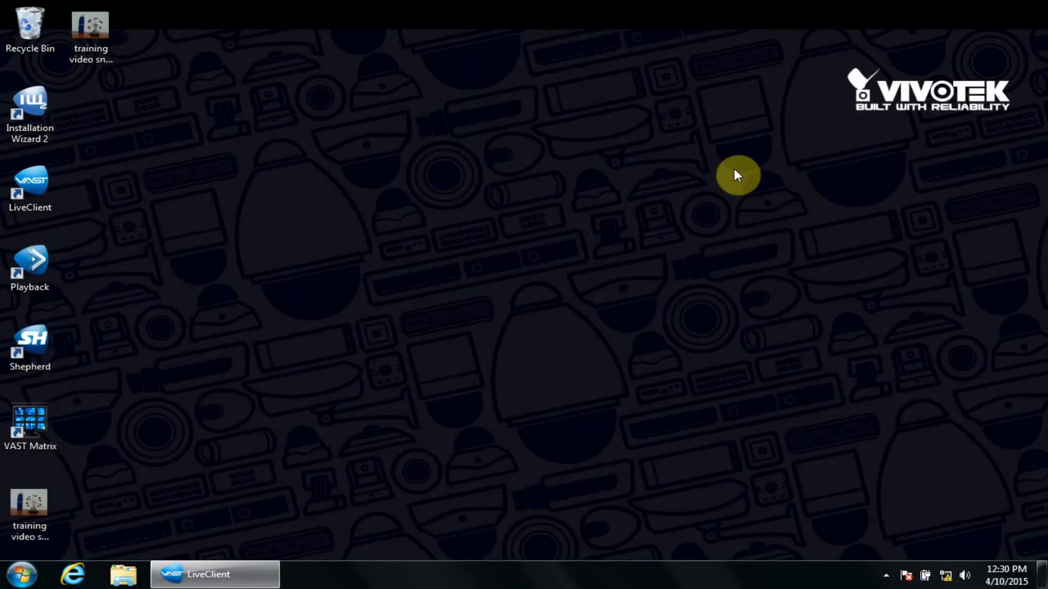
pyautogui.click(246, 576)
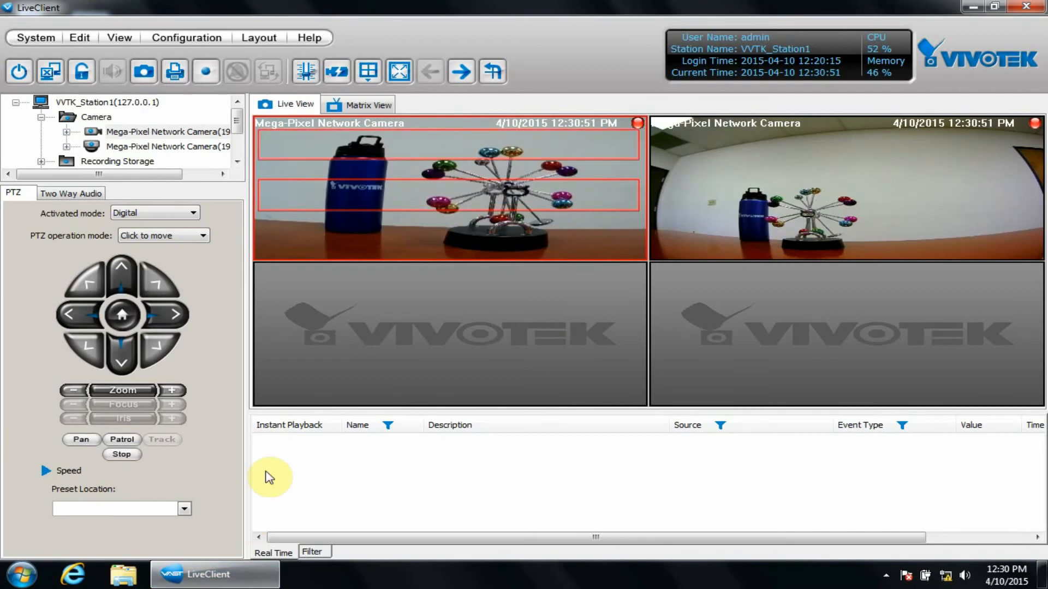
# - Set the client recording settings to save EXE recordings to the Desktop
pyautogui.click(174, 39)
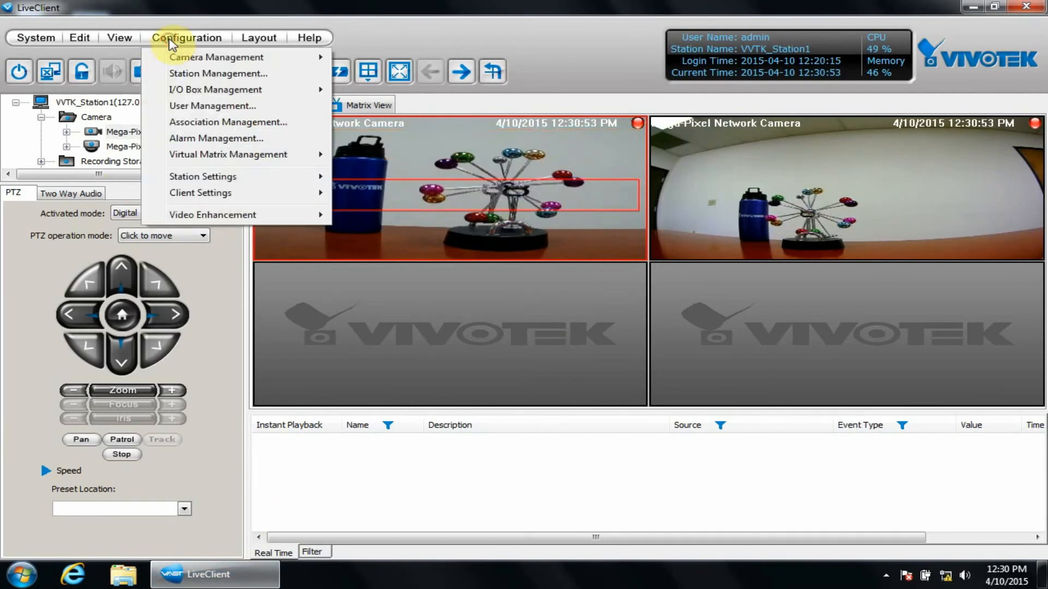
pyautogui.moveTo(309, 197)
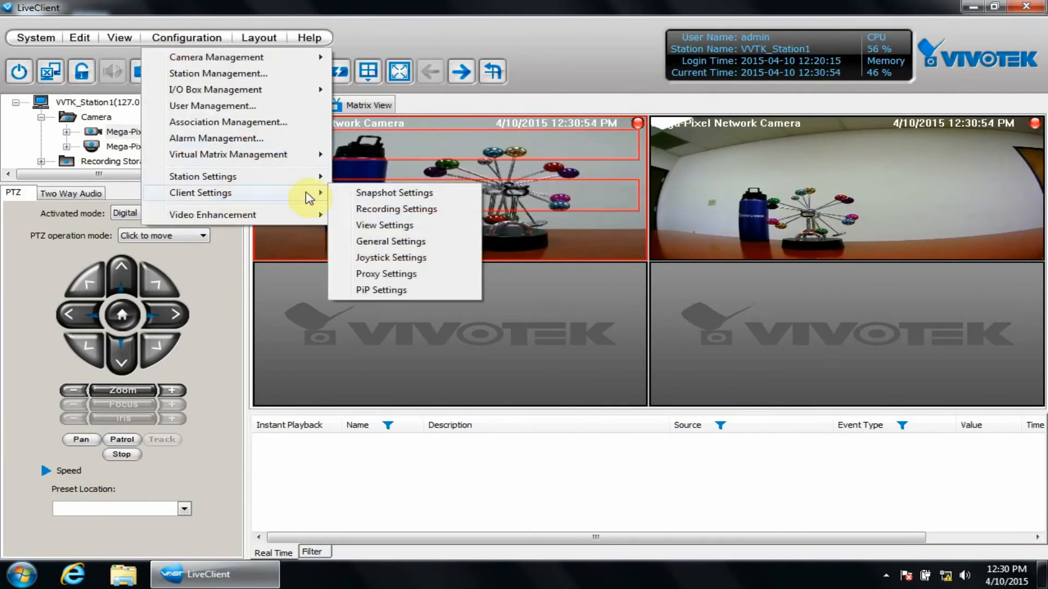
pyautogui.click(360, 208)
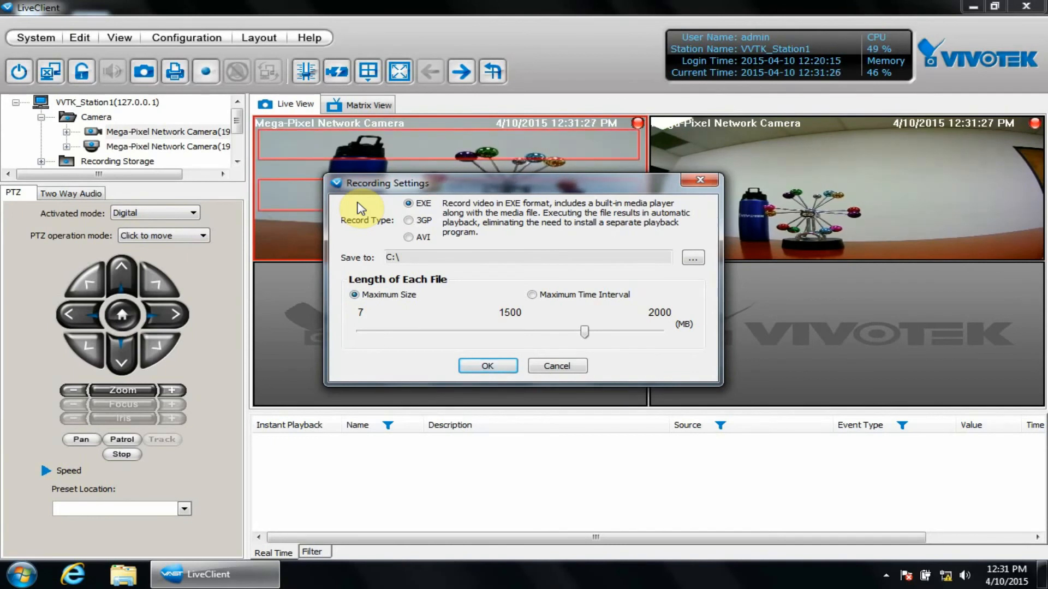
pyautogui.click(689, 259)
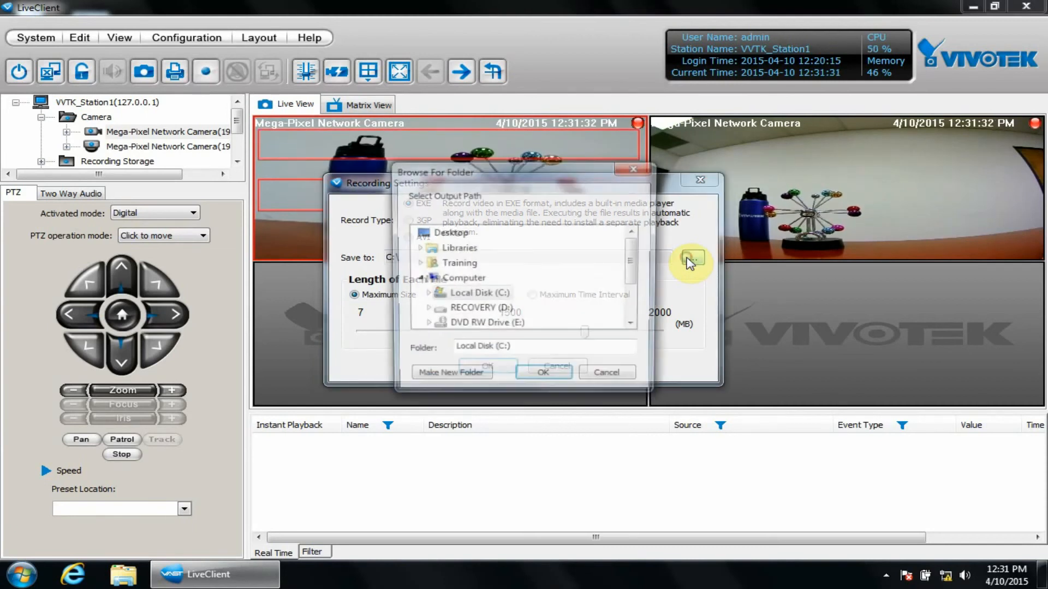
pyautogui.click(456, 233)
pyautogui.click(552, 380)
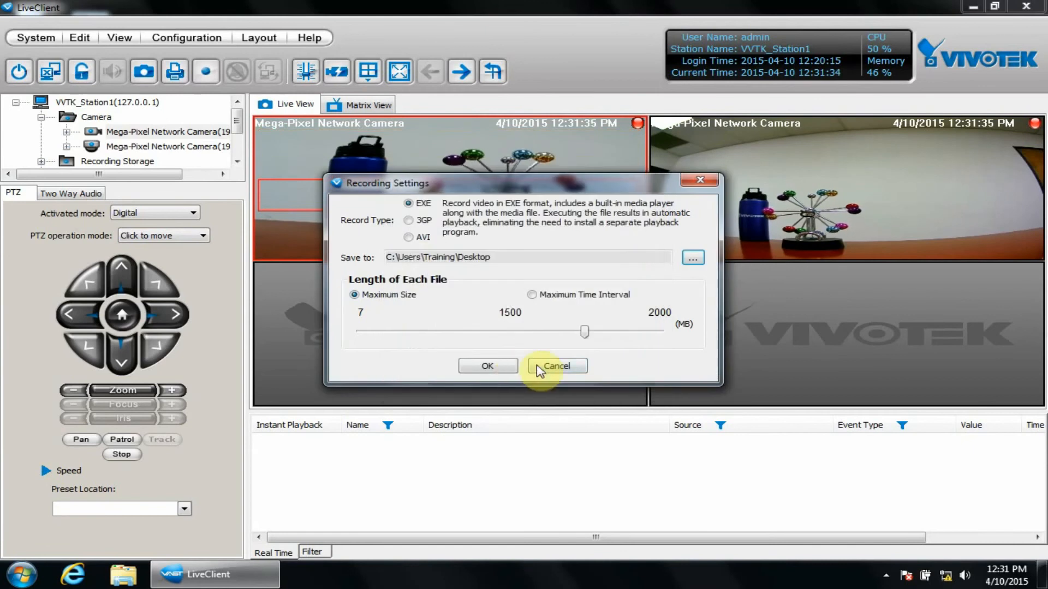
pyautogui.click(504, 367)
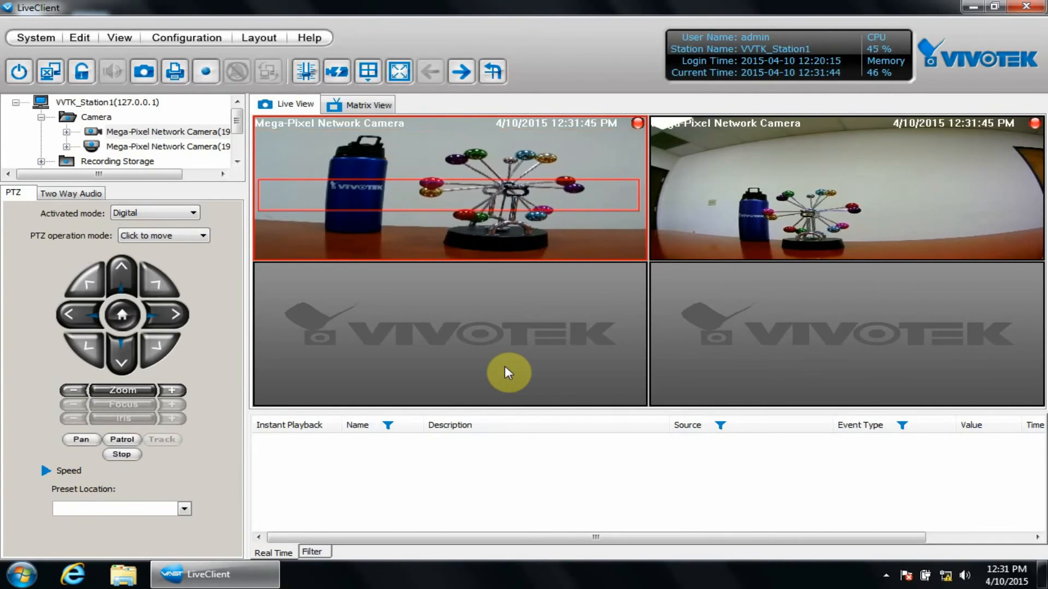
# - Record a short clip from the second camera's live view and stop the recording
pyautogui.click(690, 192)
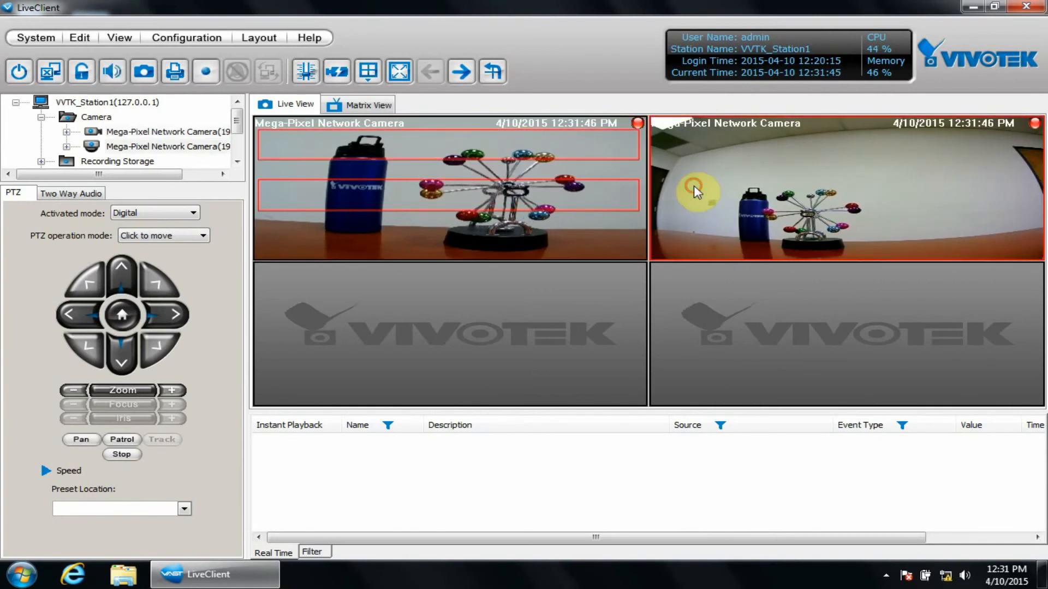
pyautogui.click(203, 74)
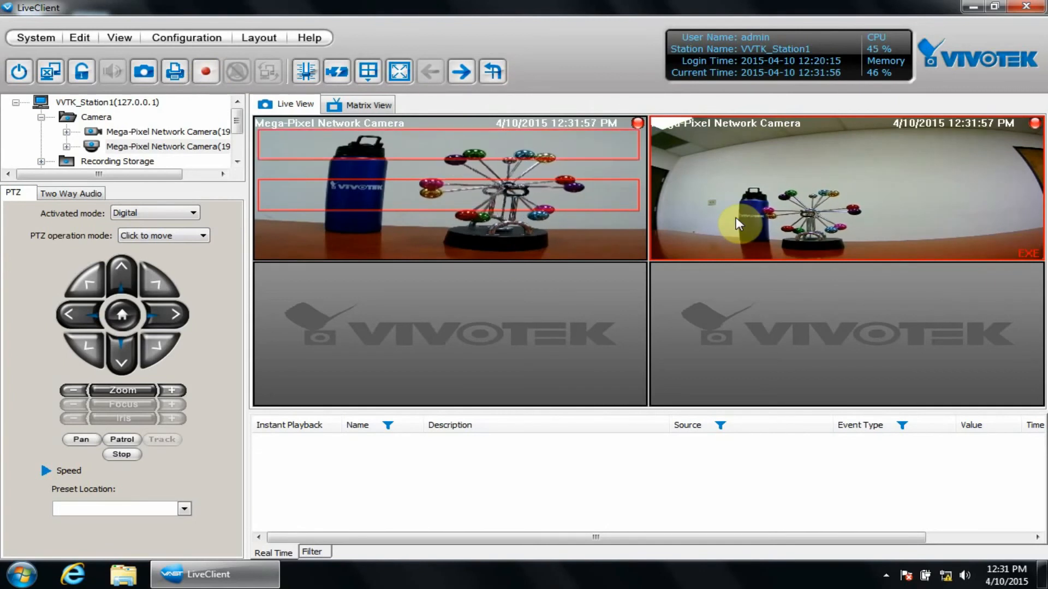
pyautogui.click(211, 78)
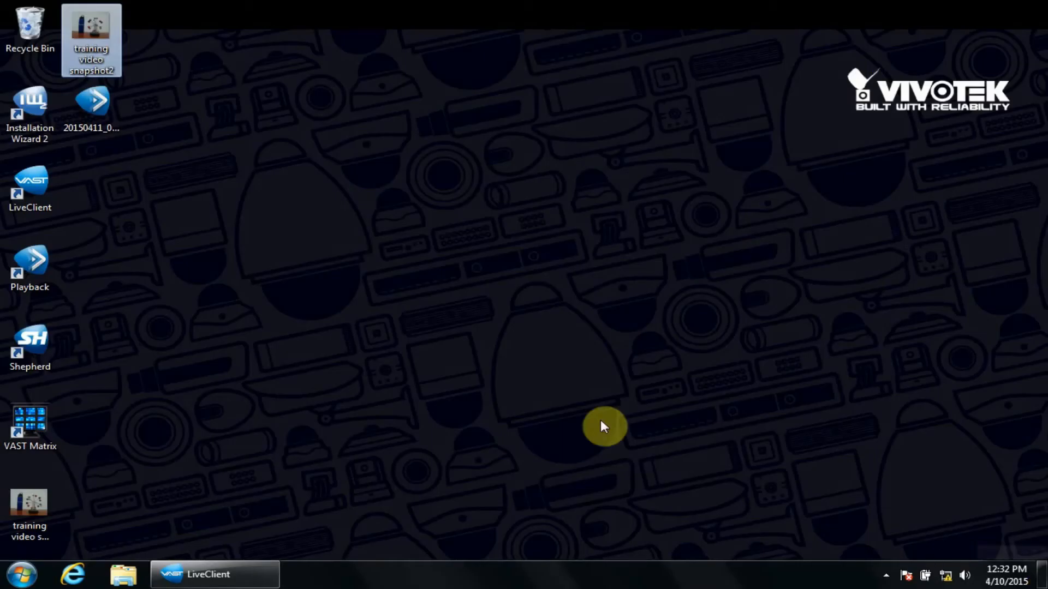
# - Play the recorded clip from the Windows desktop, close the player and return to LiveClient
pyautogui.doubleClick(87, 107)
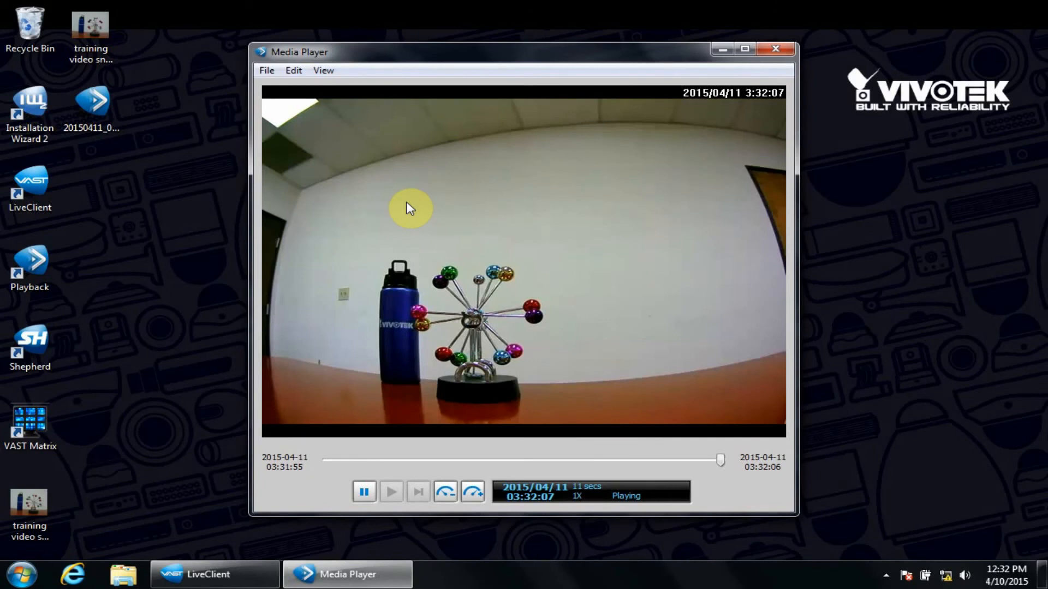
pyautogui.click(780, 51)
pyautogui.click(233, 581)
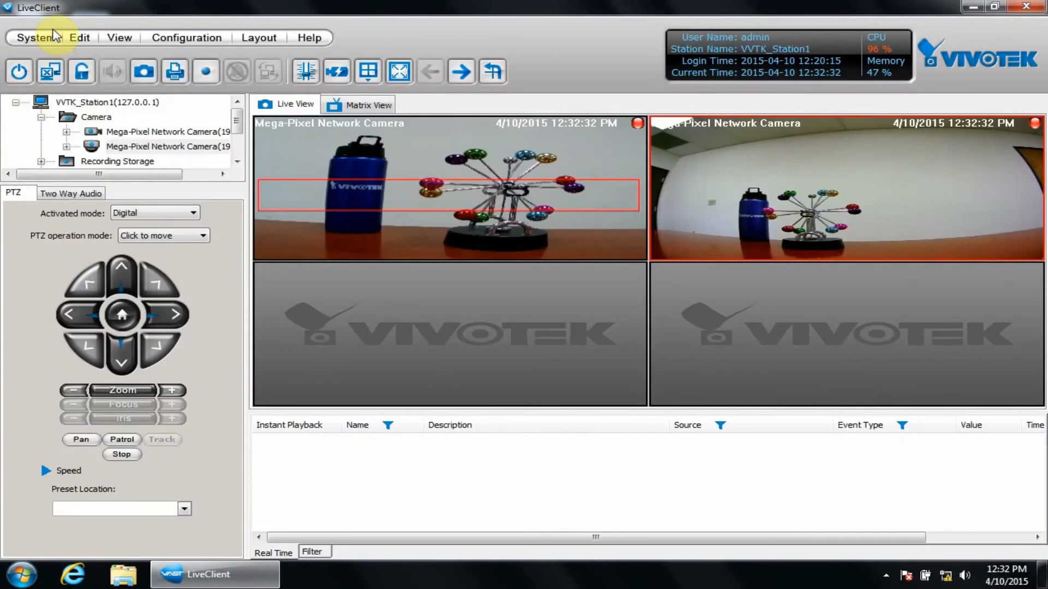
# - Set the default instant replay length to 30 seconds in the client's general settings
pyautogui.click(35, 38)
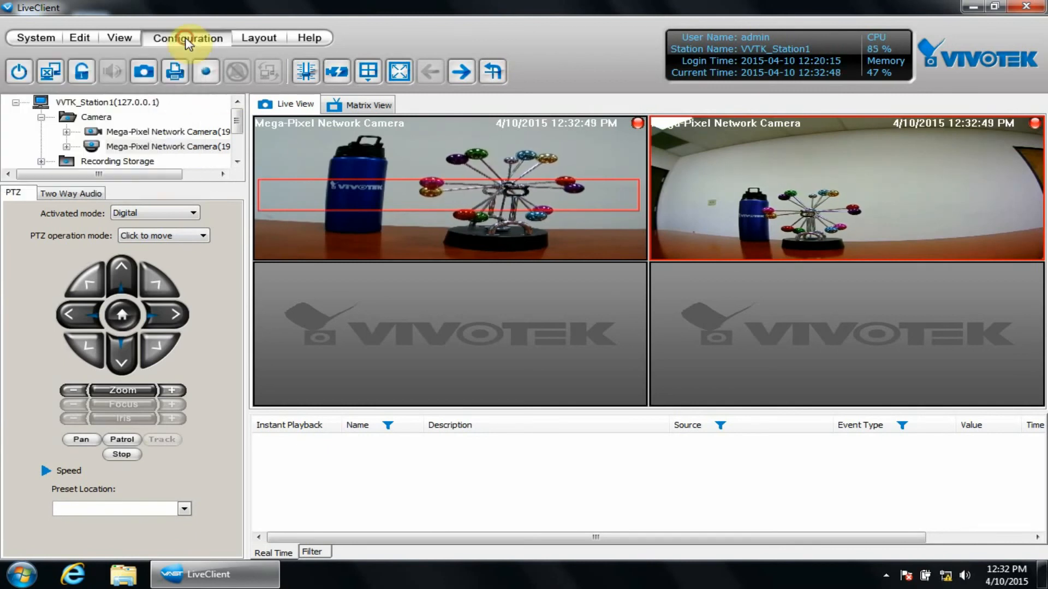
pyautogui.click(201, 37)
pyautogui.moveTo(206, 194)
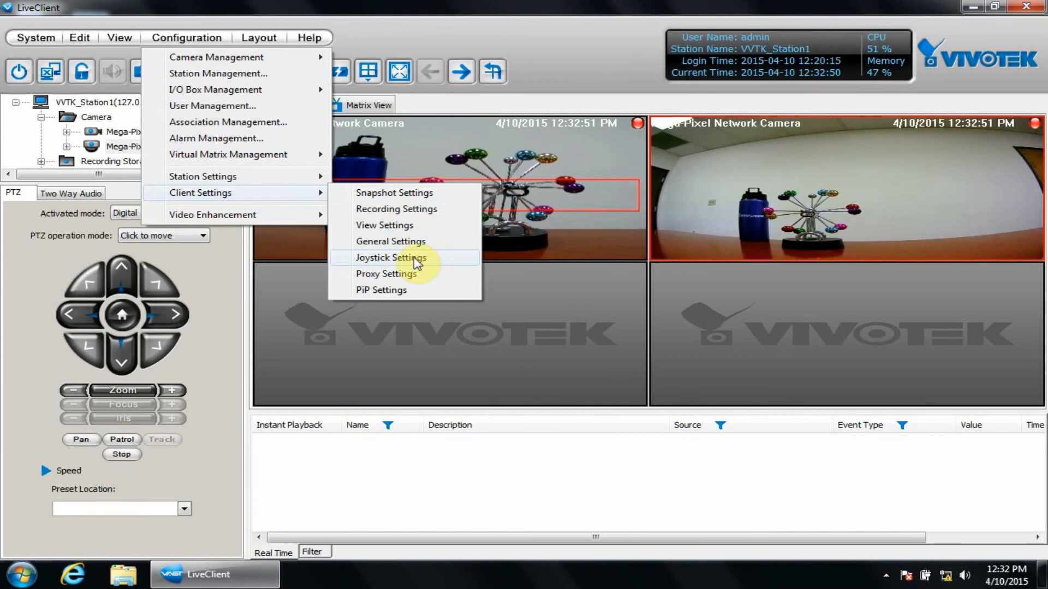
pyautogui.click(407, 242)
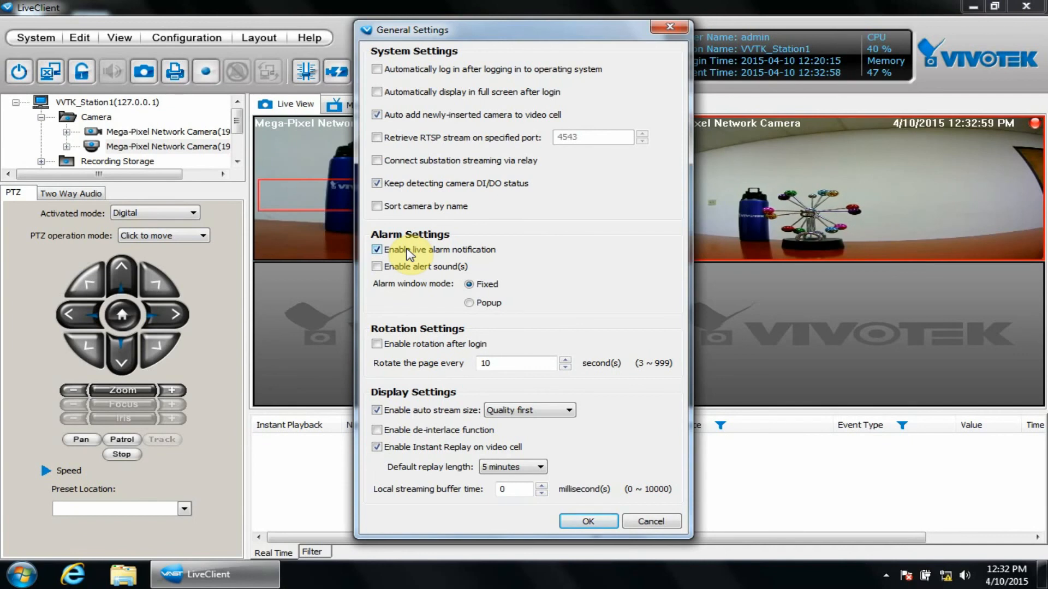
pyautogui.click(498, 471)
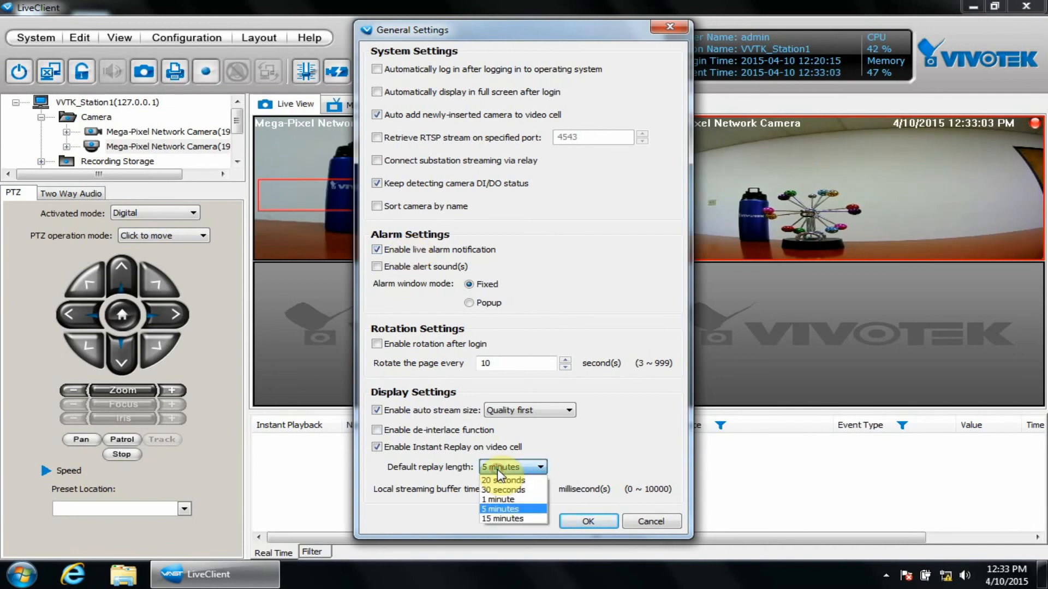
pyautogui.click(504, 491)
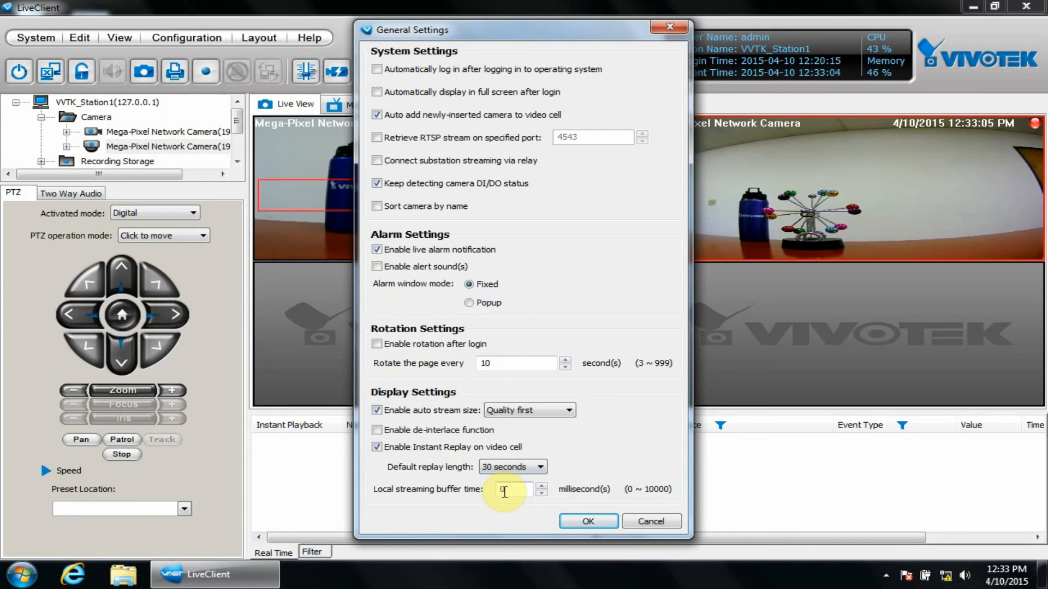
pyautogui.click(587, 522)
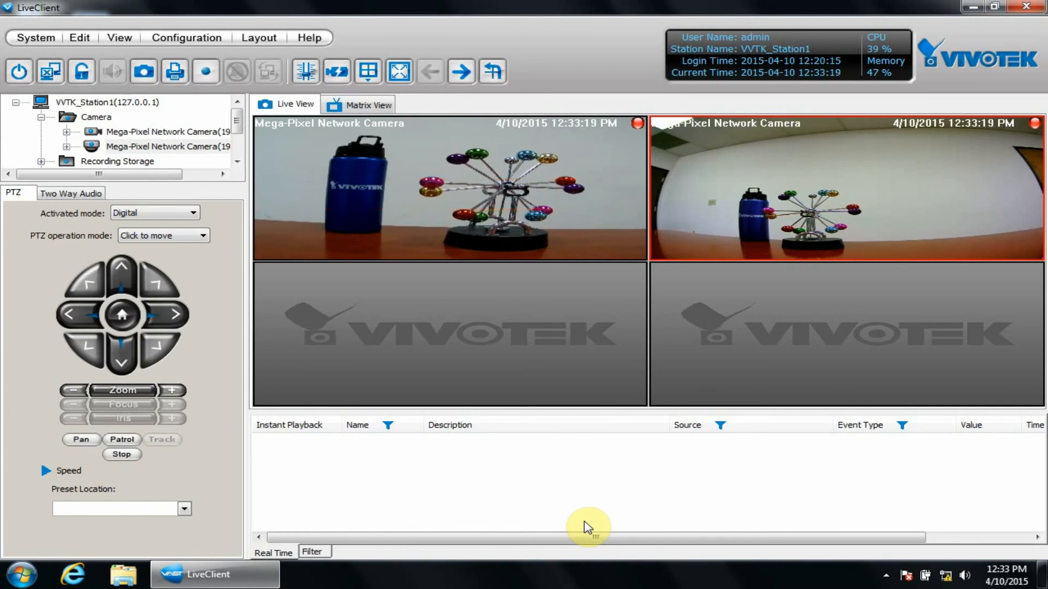
# - Play the first camera's instant replay, jump to about 12:30:50, pause it and return the cell to live view
pyautogui.click(440, 213)
pyautogui.moveTo(270, 260)
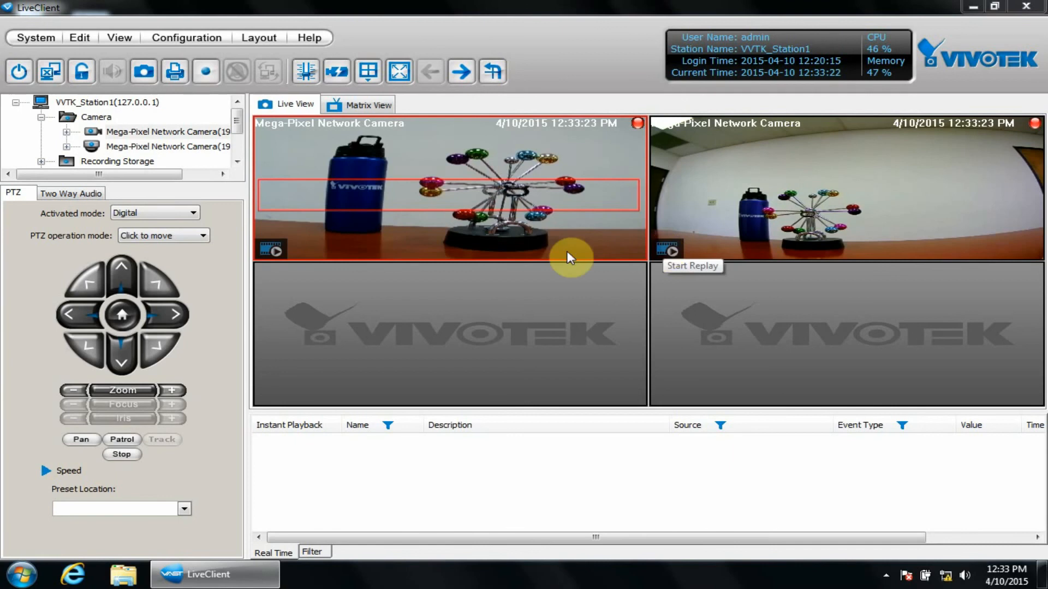
pyautogui.click(269, 249)
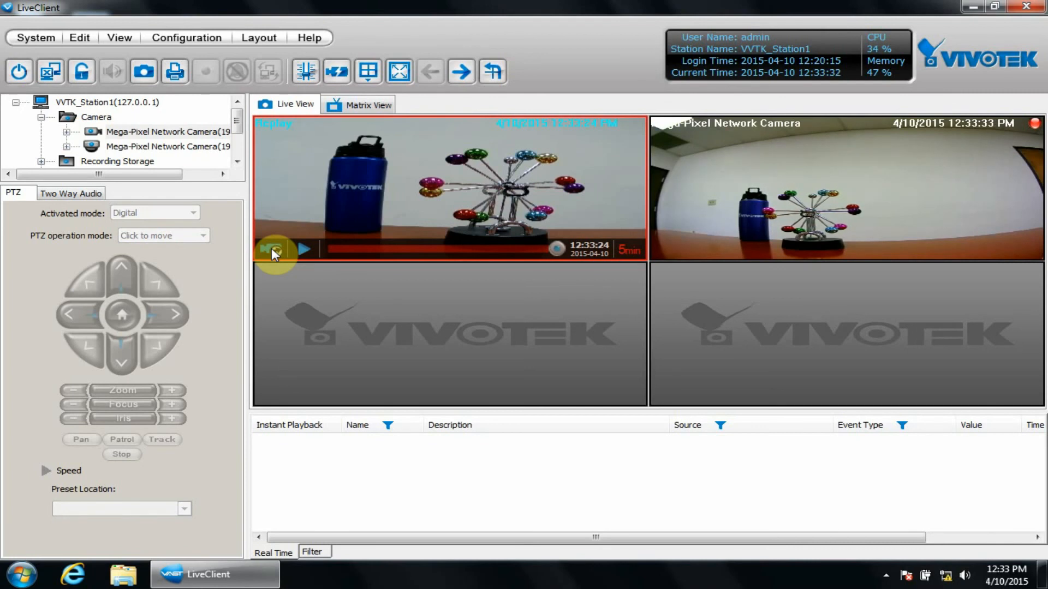
pyautogui.click(305, 251)
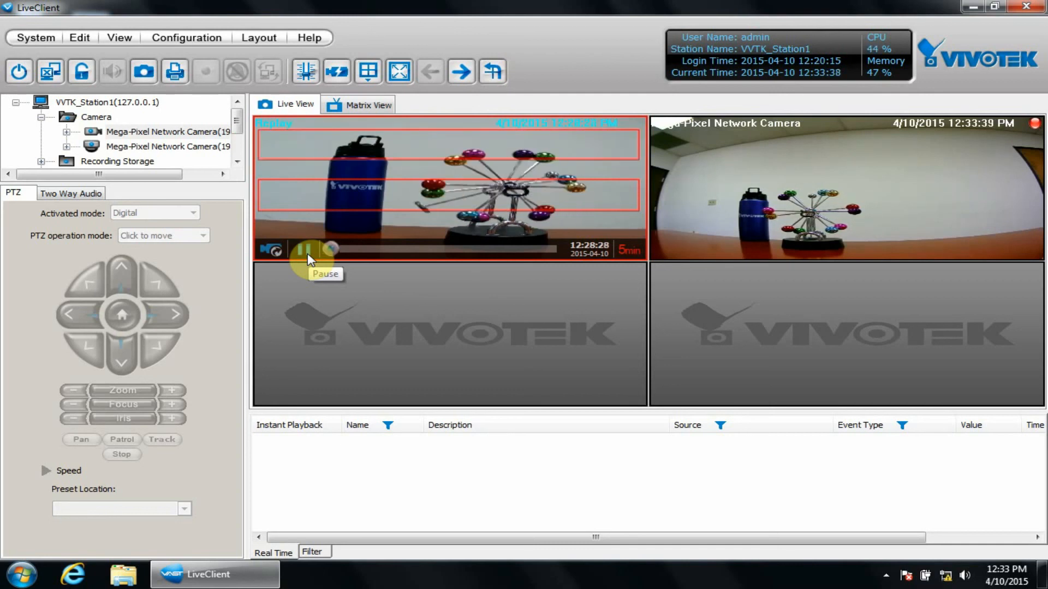
pyautogui.moveTo(333, 250); pyautogui.dragTo(437, 248)
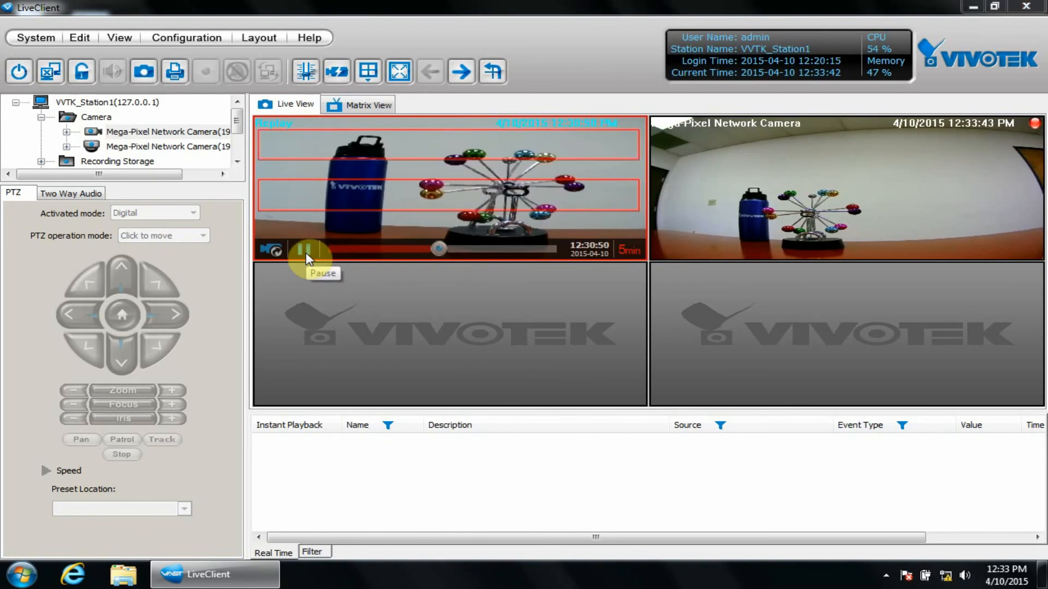
pyautogui.click(305, 253)
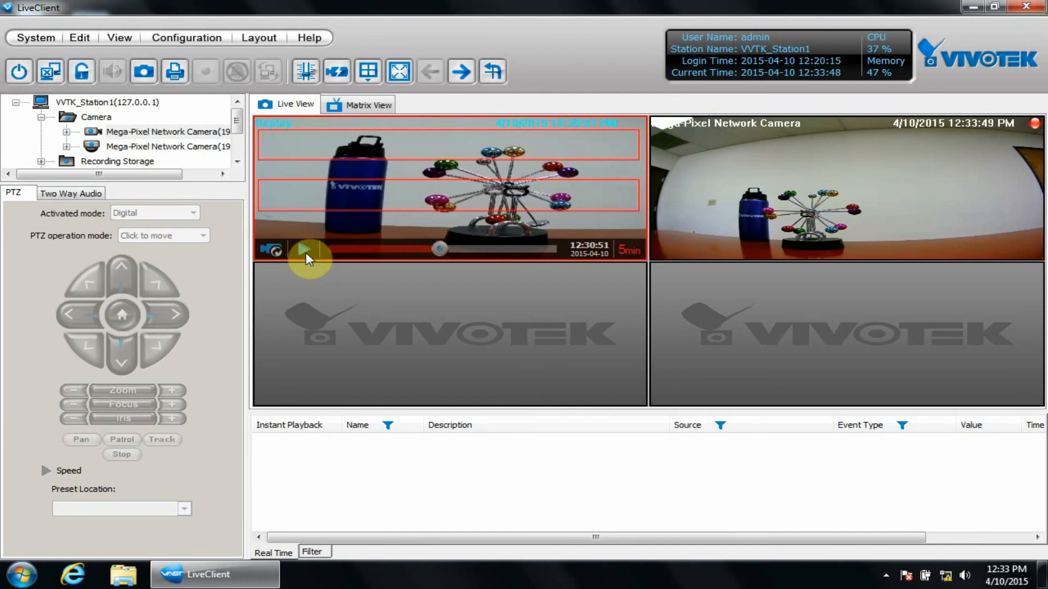
pyautogui.click(275, 251)
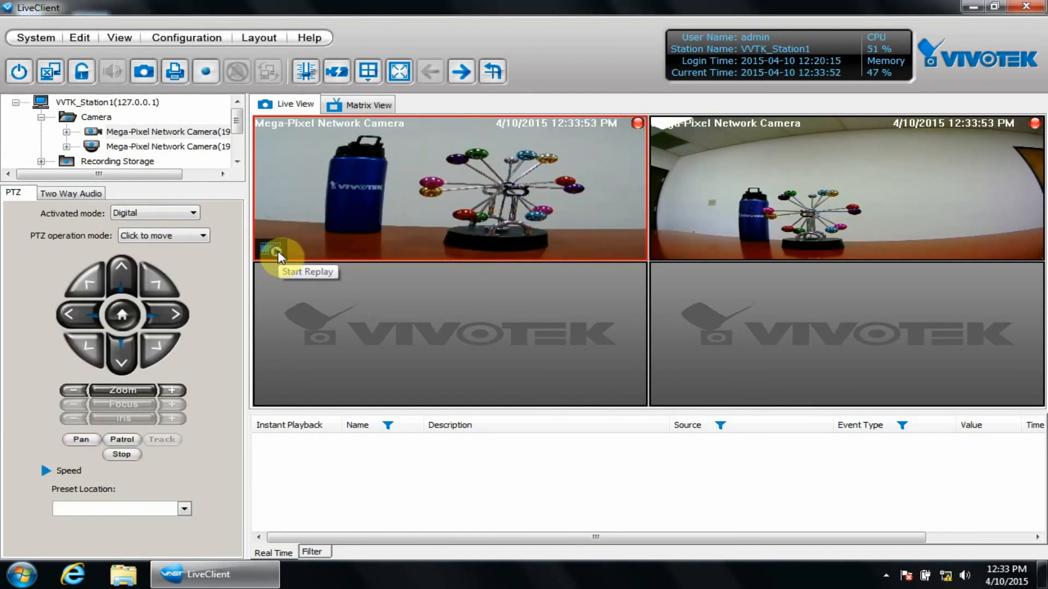